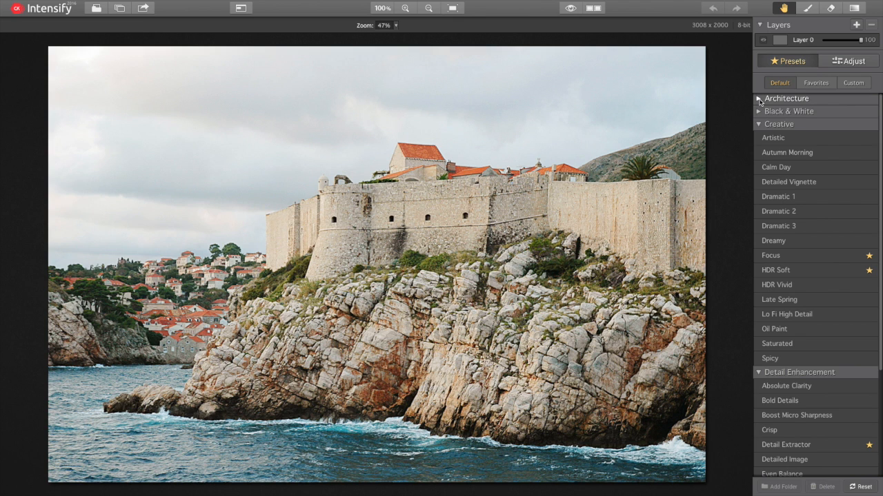
Step: Expand and collapse the Architecture and Black & White preset categories
click(759, 100)
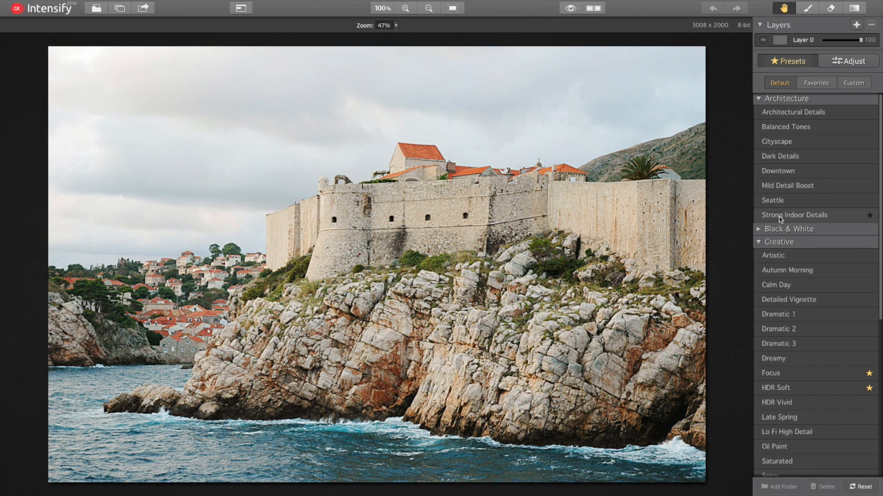
click(759, 231)
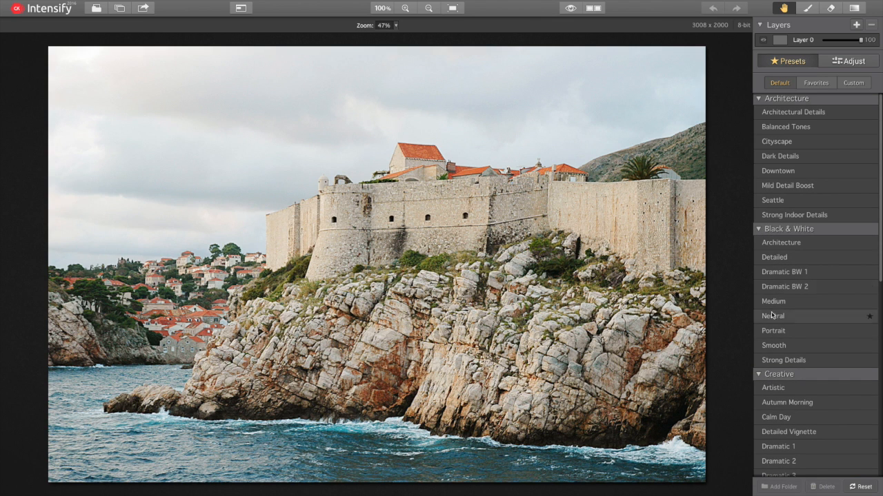
click(759, 231)
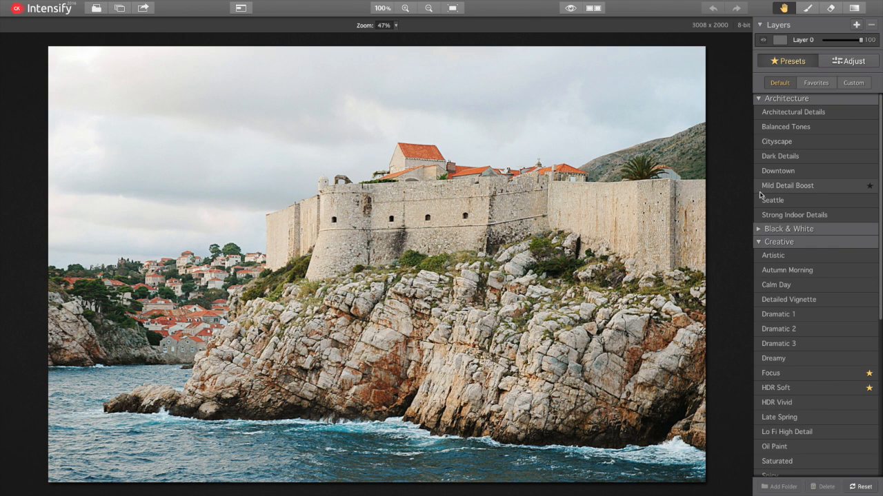
click(759, 99)
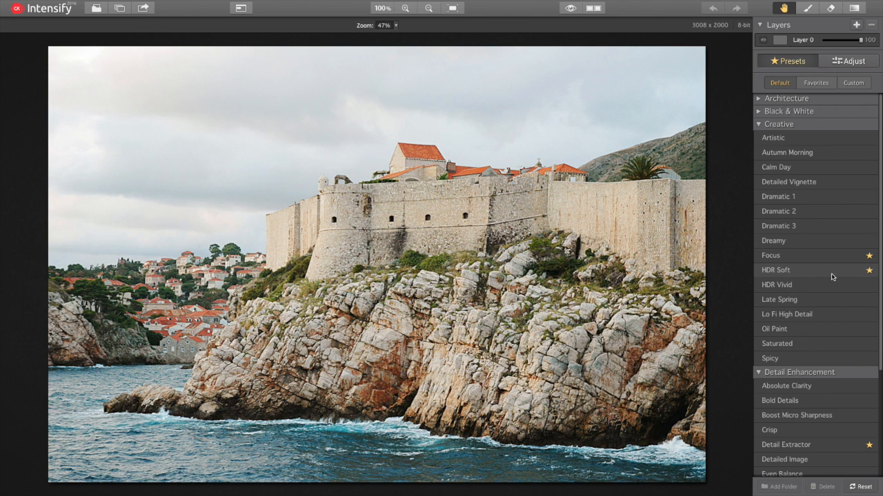
scroll(833, 321, down, 3)
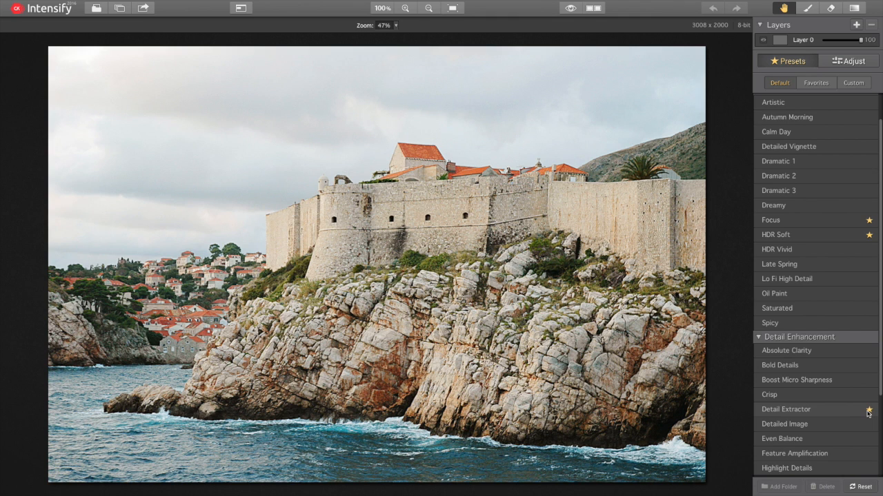
Step: Star Autumn Morning, check it in Favorites, then unstar it and return to Favorites
click(818, 84)
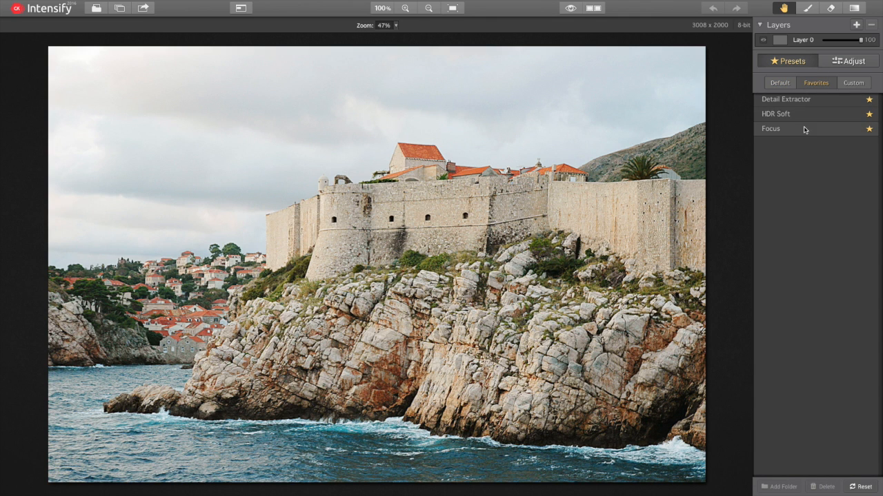
click(780, 83)
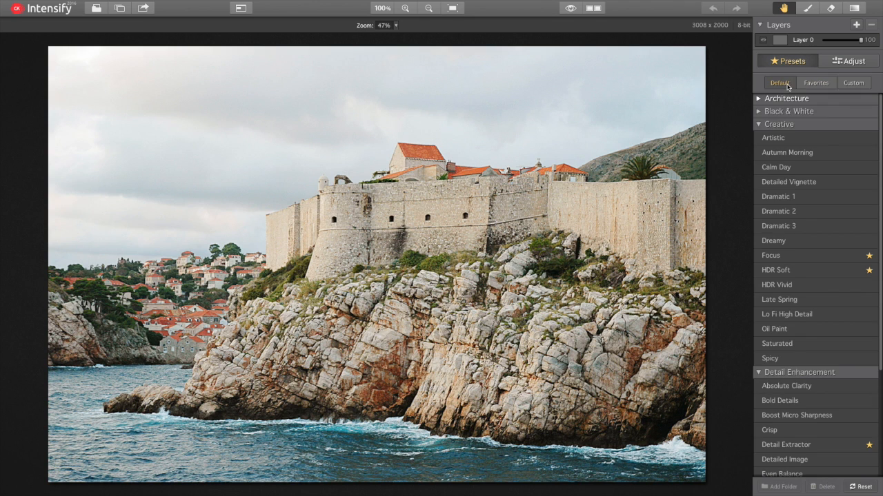
click(870, 154)
click(816, 85)
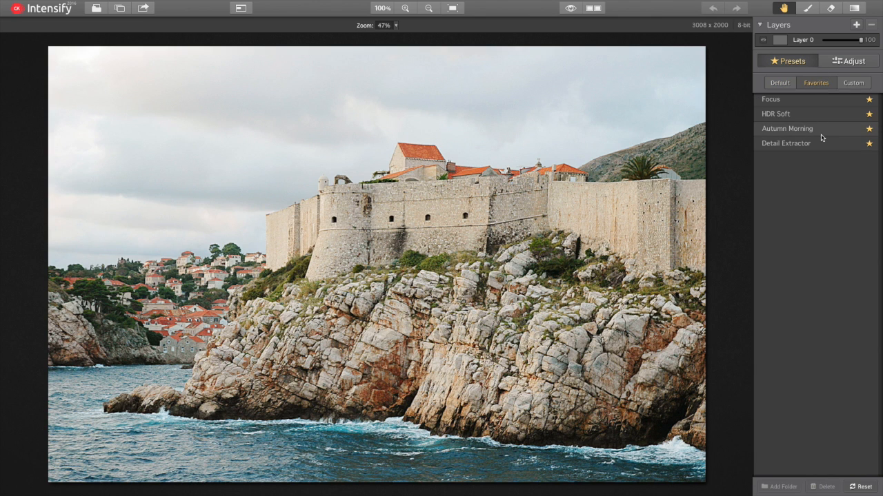
click(776, 83)
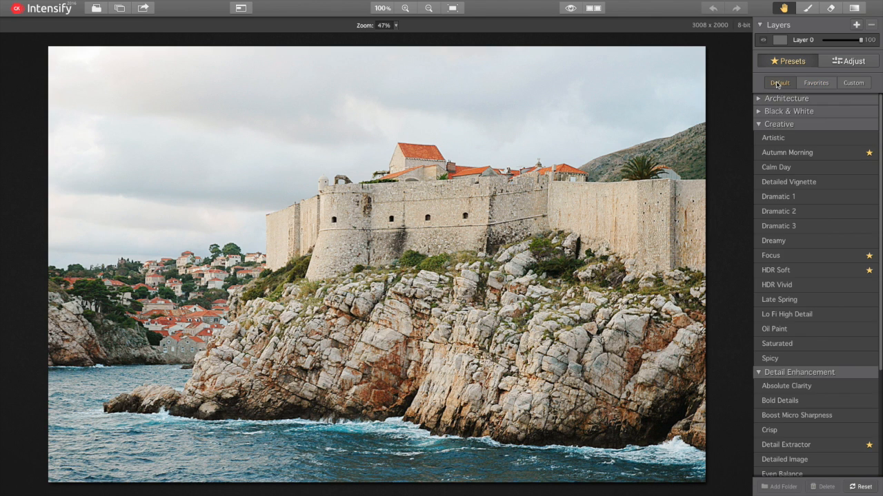
click(870, 153)
click(819, 84)
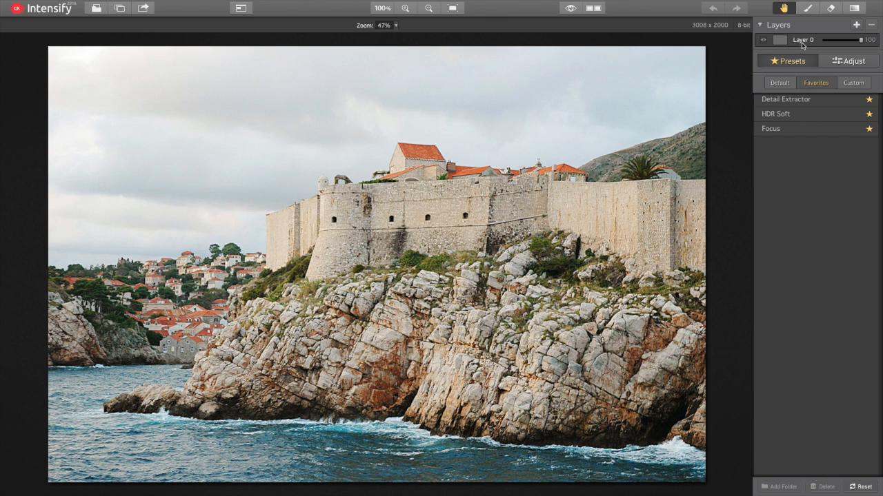
Step: Apply the Detail Extractor preset and set its Amount slider to about 54
click(789, 103)
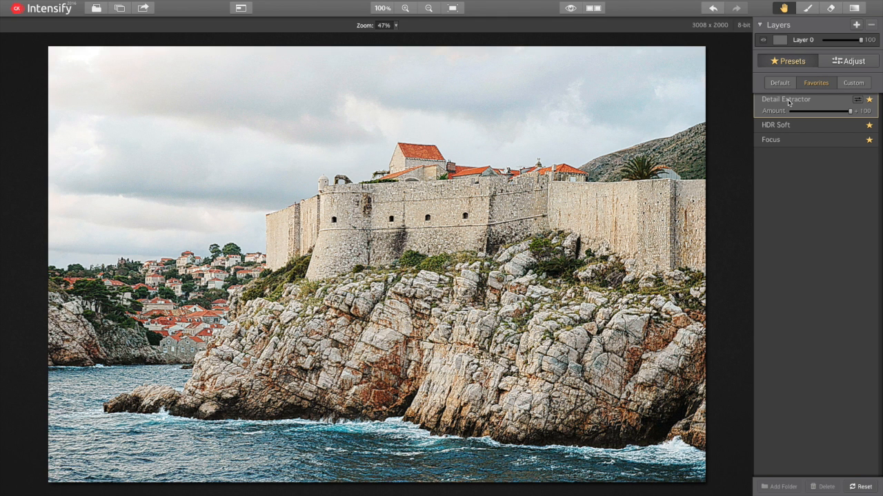
click(851, 113)
click(851, 113)
mouse_move(851, 112)
mouse_down()
mouse_move(745, 116)
mouse_move(845, 115)
mouse_up()
mouse_move(846, 113)
mouse_down()
mouse_move(759, 112)
mouse_move(860, 110)
mouse_up()
mouse_move(852, 113)
mouse_down()
mouse_move(823, 114)
mouse_move(860, 113)
mouse_up()
Step: In Adjust's Basic Tune, set Highlights −38, Shadows +48, Vibrance +40 and Saturation +5
click(857, 101)
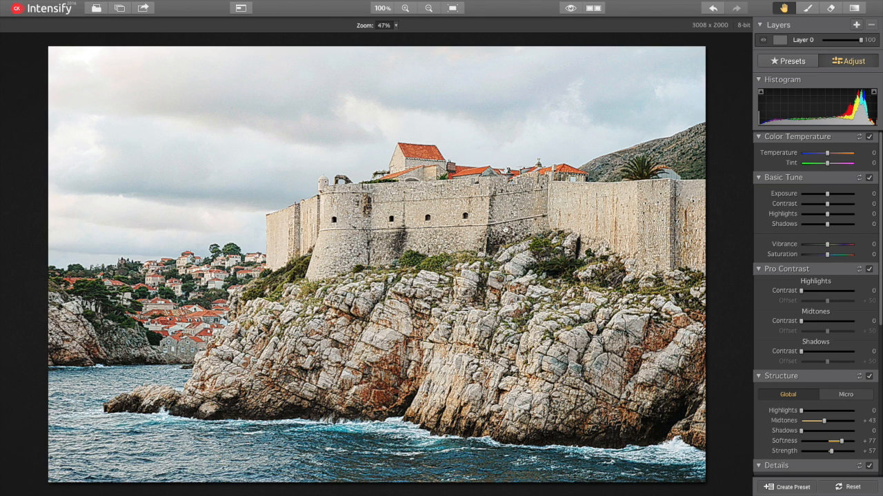
click(828, 215)
drag(828, 214, 819, 218)
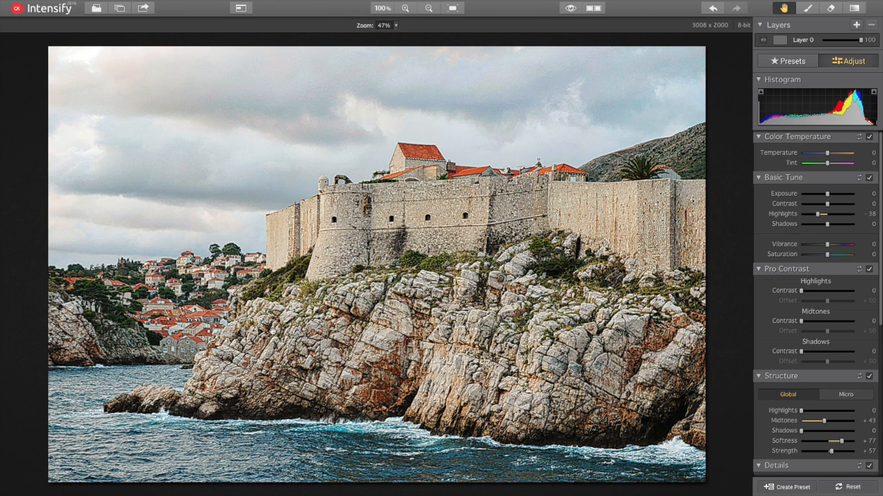
drag(827, 224, 842, 229)
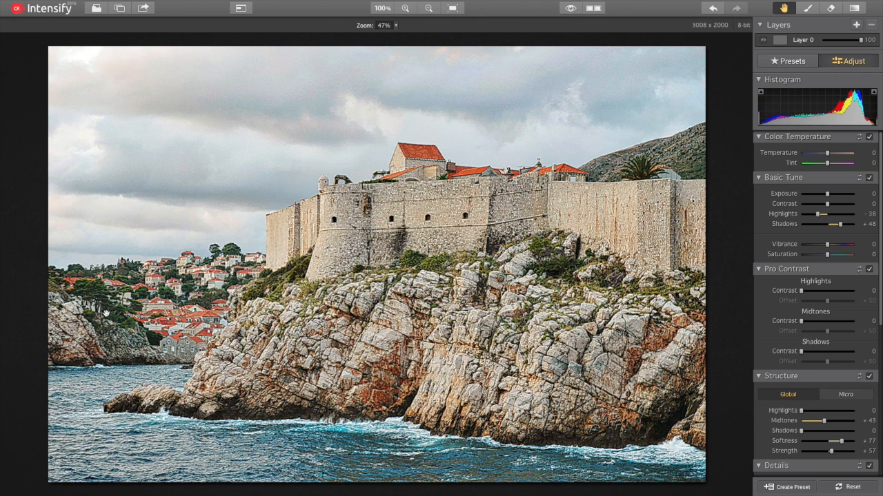
click(828, 247)
mouse_move(828, 247)
mouse_down()
mouse_move(852, 251)
mouse_move(838, 251)
mouse_up()
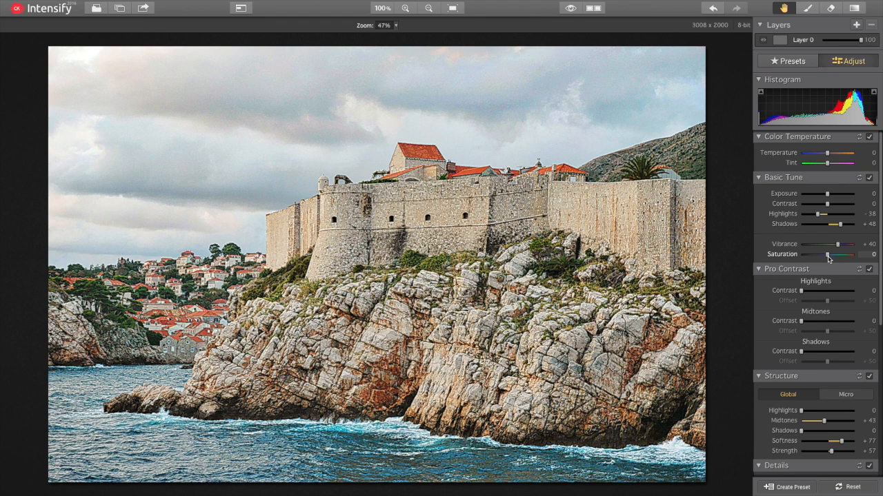
mouse_move(828, 257)
mouse_down()
mouse_move(860, 257)
mouse_move(829, 257)
mouse_up()
drag(829, 256, 831, 257)
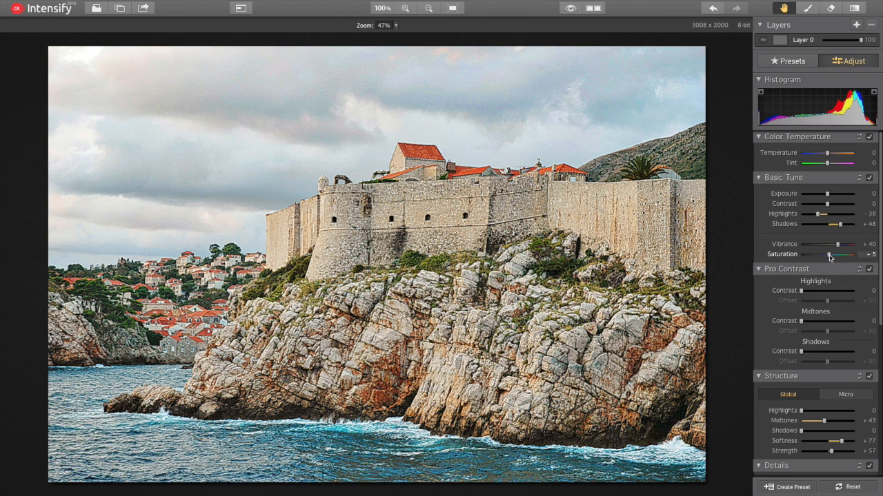
click(571, 9)
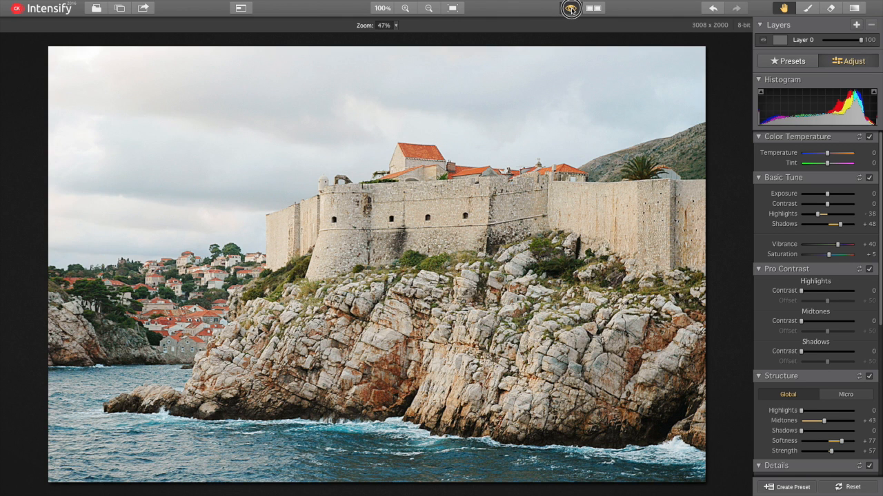
click(571, 9)
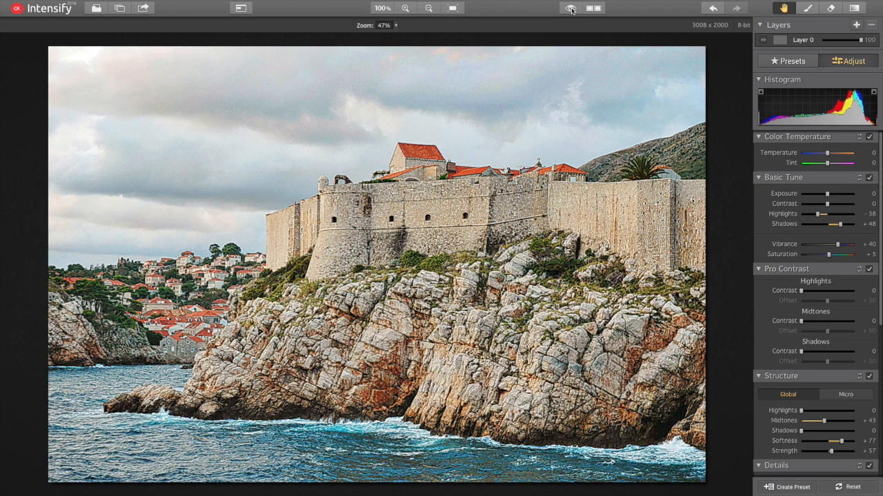
click(571, 8)
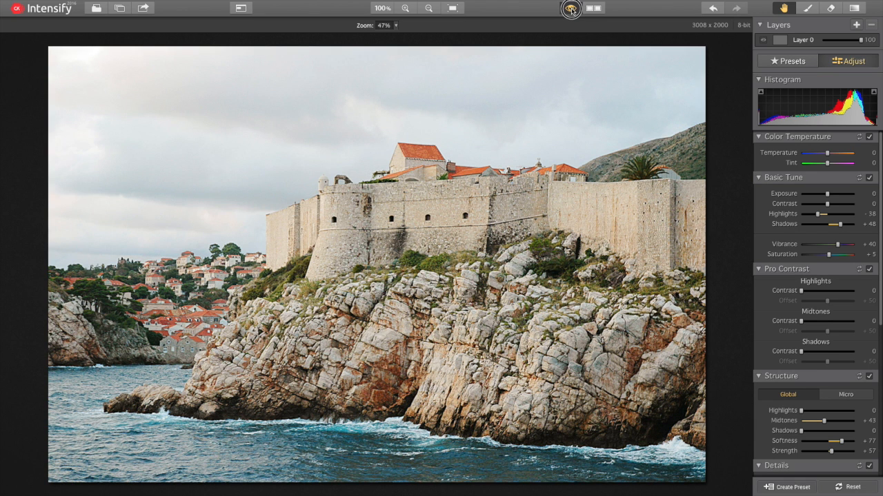
click(571, 9)
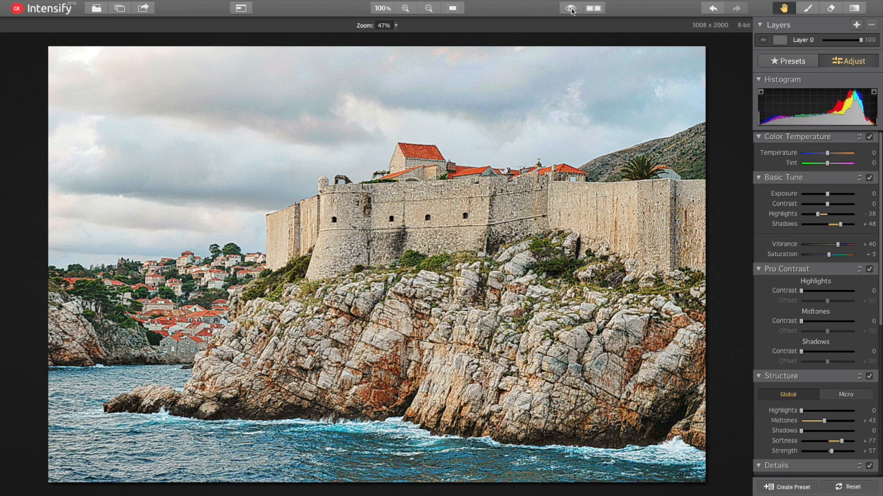
click(571, 9)
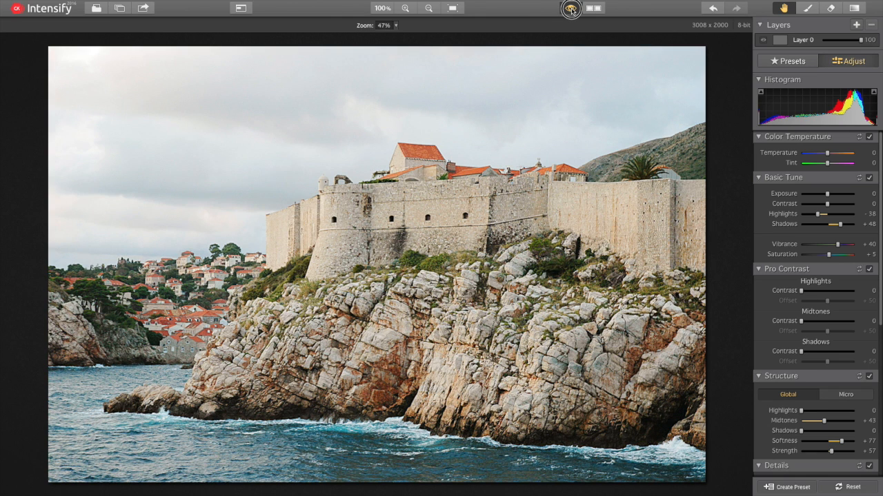
click(571, 9)
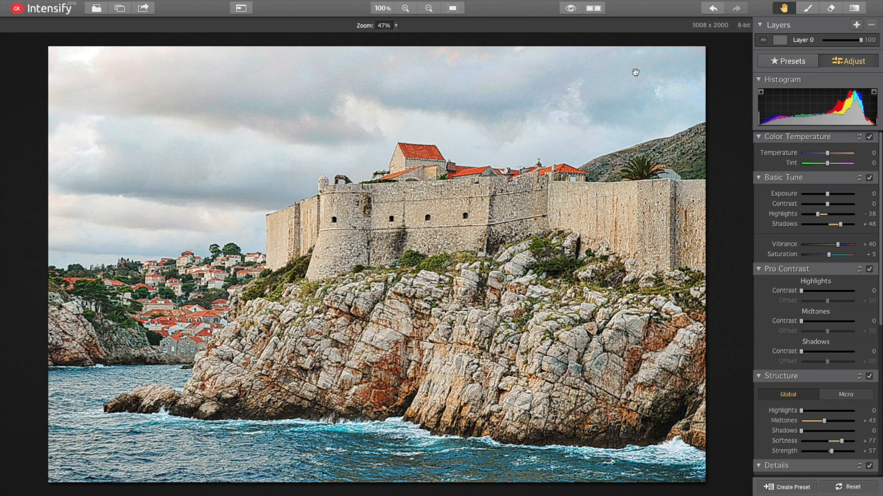
Step: Add Layer 1 above Layer 0 and select Layer 1 for editing
click(793, 63)
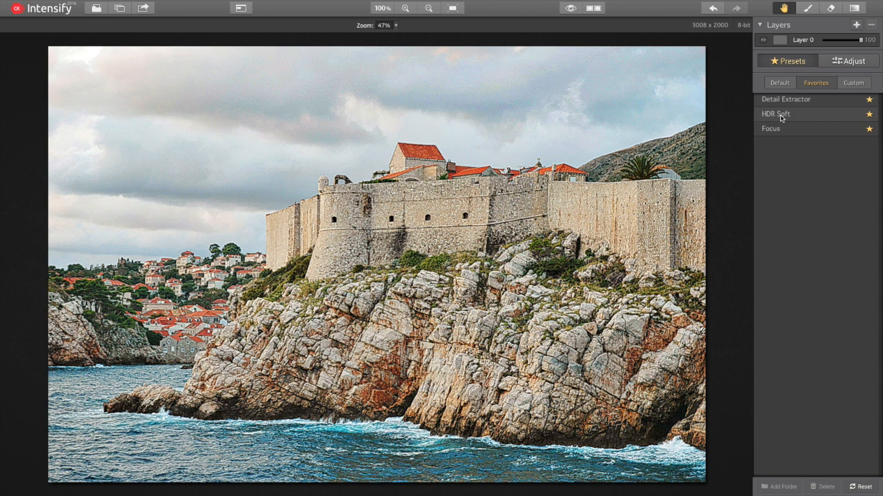
click(856, 26)
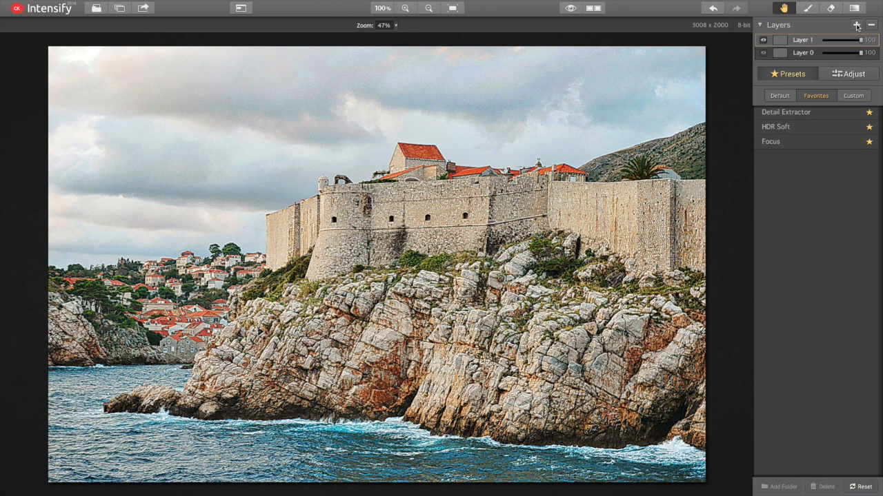
click(814, 54)
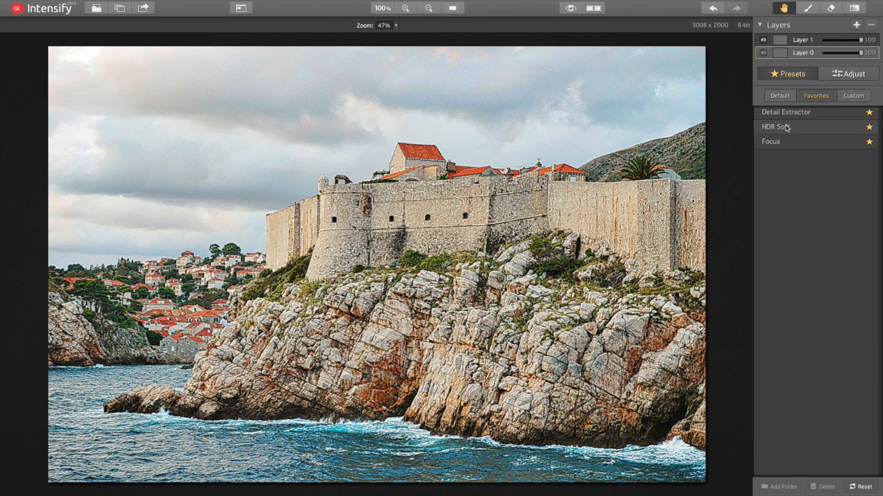
click(805, 40)
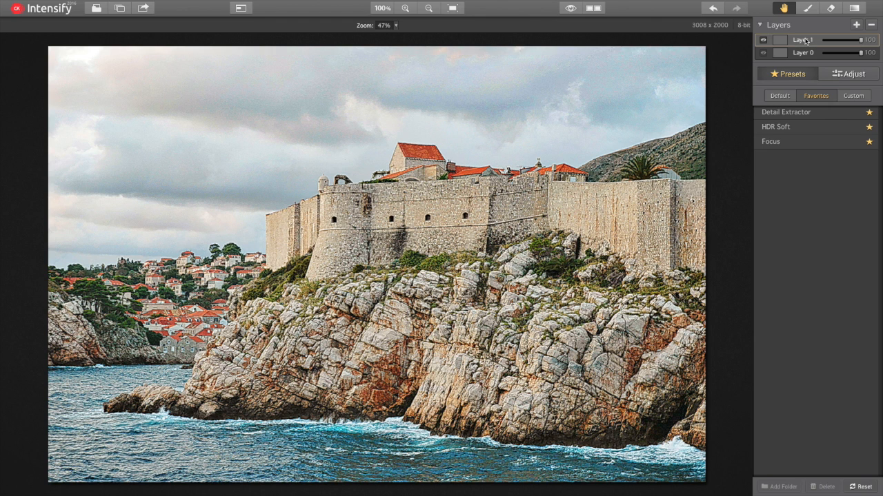
Step: Apply HDR Soft to Layer 1 and lower its Amount to 25
click(788, 127)
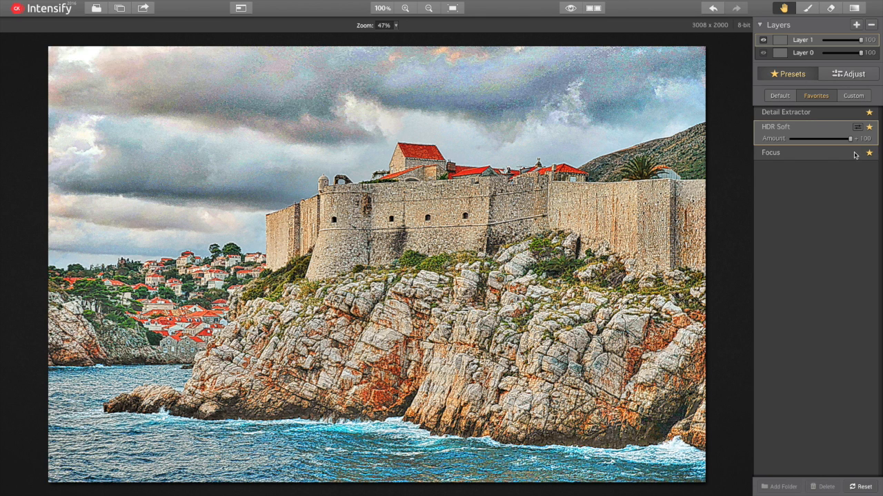
drag(852, 139, 802, 140)
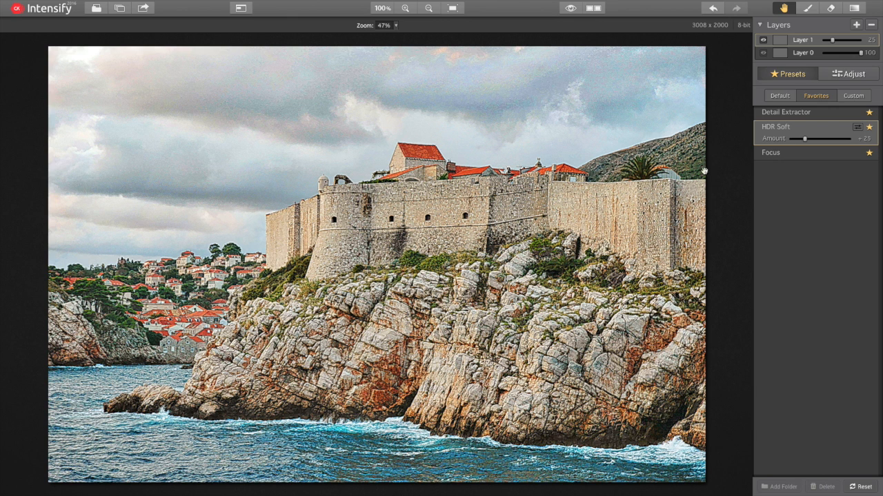
Step: With the Brush and red mask overlay on, paint up the right side, undoing a stray dab
click(808, 8)
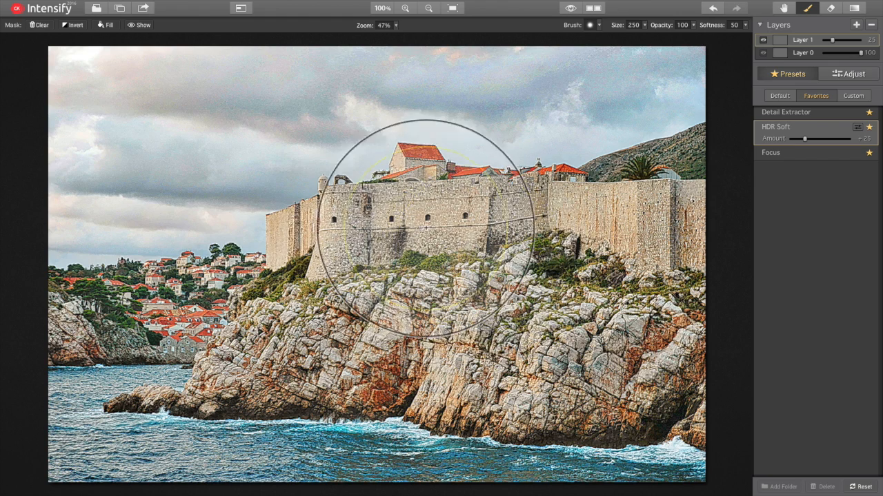
click(139, 26)
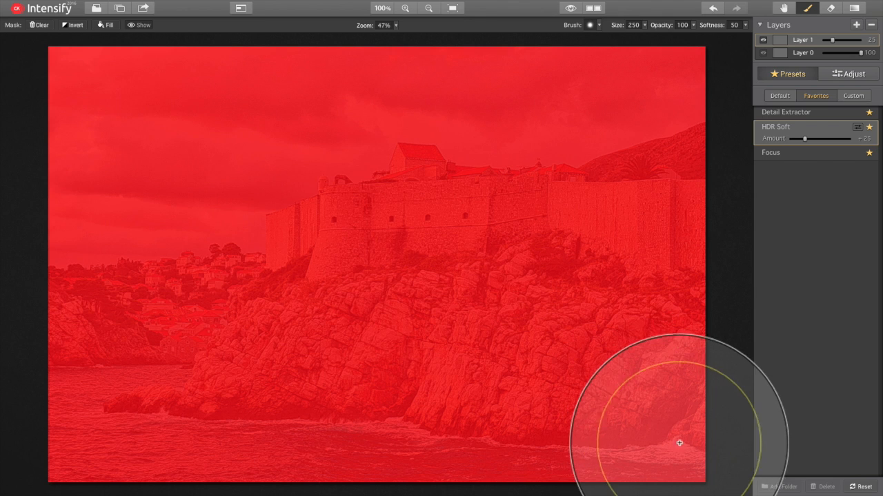
click(697, 458)
mouse_move(697, 457)
mouse_down()
mouse_move(692, 186)
mouse_move(650, 197)
mouse_move(634, 213)
mouse_move(483, 231)
mouse_move(410, 224)
mouse_move(362, 239)
mouse_move(306, 258)
mouse_move(296, 299)
mouse_move(273, 322)
mouse_move(246, 306)
mouse_move(172, 302)
mouse_move(69, 322)
mouse_move(69, 439)
mouse_move(111, 475)
mouse_move(636, 458)
mouse_move(600, 278)
mouse_move(486, 382)
mouse_move(372, 365)
mouse_move(616, 409)
mouse_move(296, 388)
mouse_move(142, 394)
mouse_move(287, 366)
mouse_move(457, 257)
mouse_up()
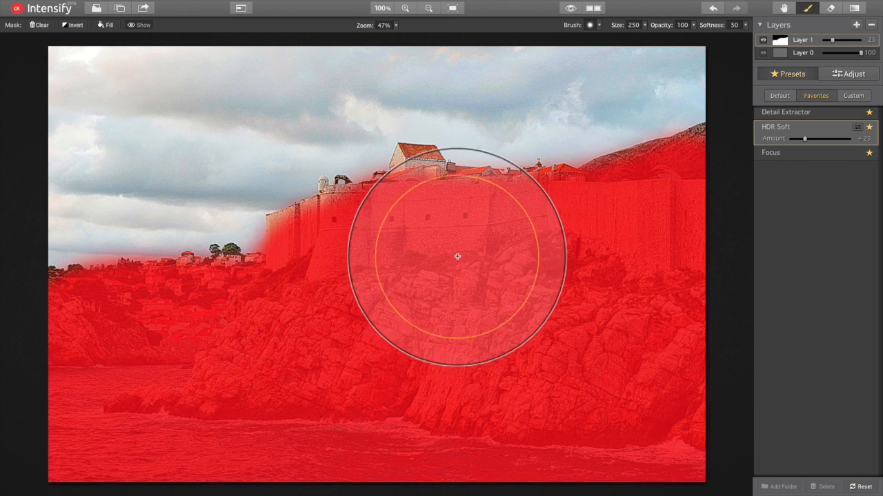
click(424, 175)
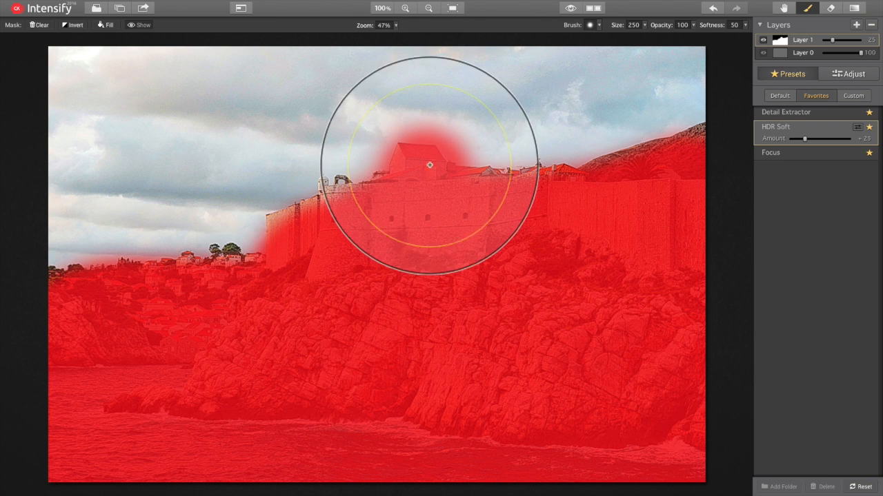
key(ctrl+z)
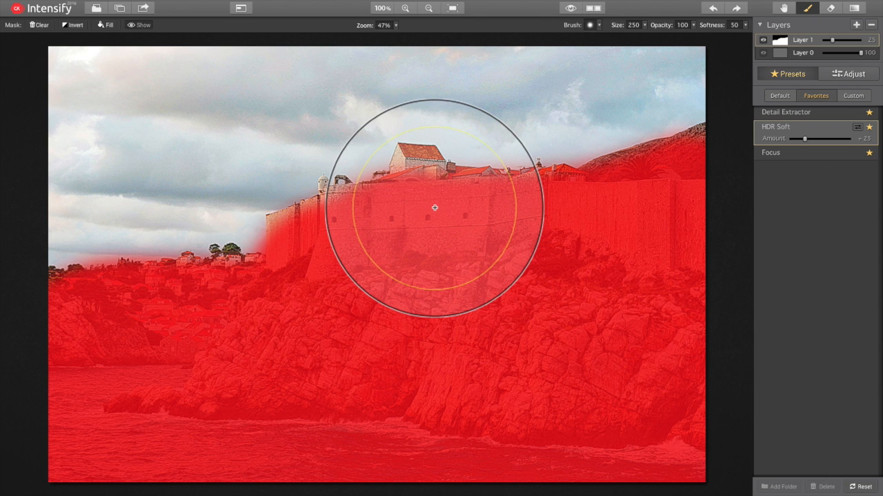
Step: Set brush size 67 and paint the roofs, turret, treeline and rooftops into the mask
right_click(435, 208)
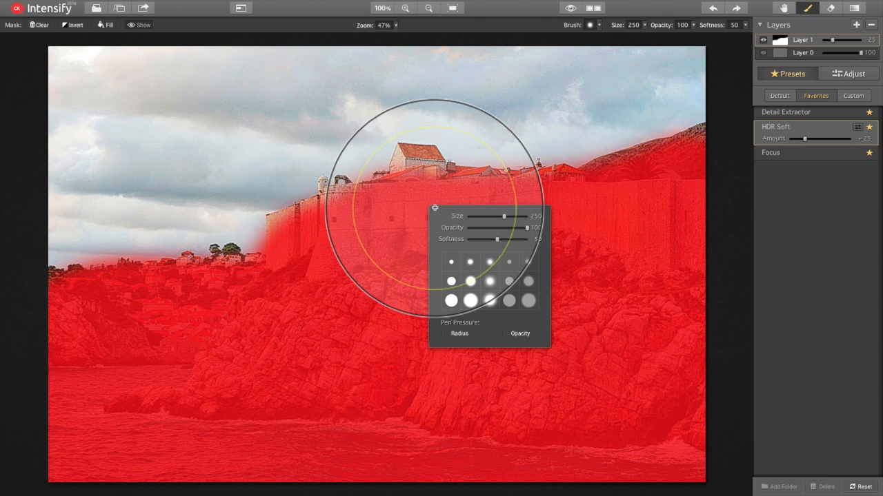
click(475, 216)
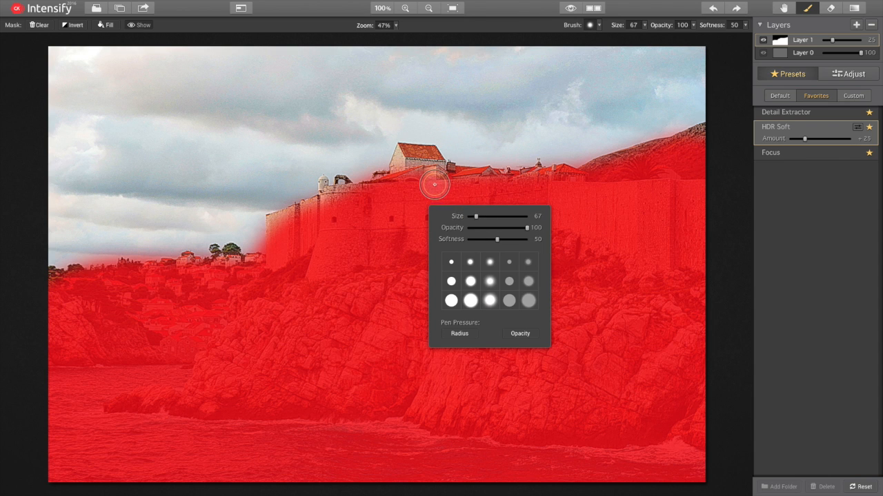
mouse_move(430, 181)
mouse_down()
mouse_move(420, 154)
mouse_move(404, 153)
mouse_move(407, 198)
mouse_up()
mouse_move(336, 200)
mouse_down()
mouse_move(365, 197)
mouse_move(272, 221)
mouse_move(280, 223)
mouse_move(266, 277)
mouse_up()
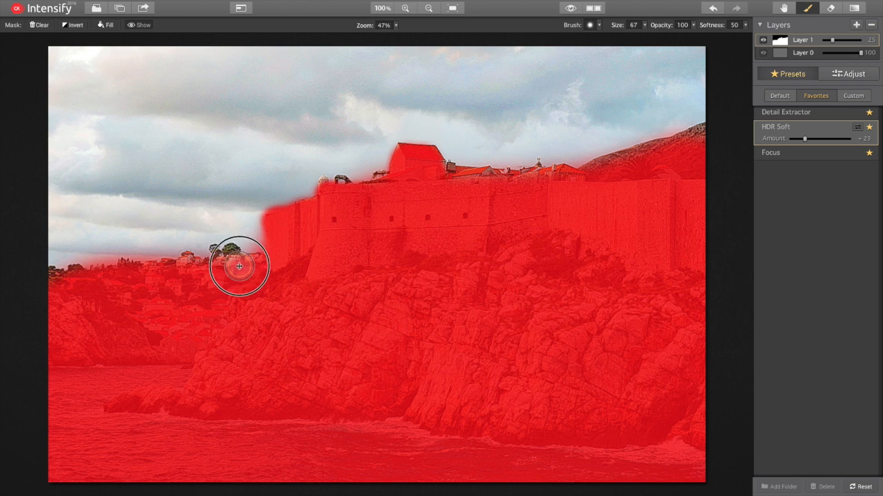
click(218, 258)
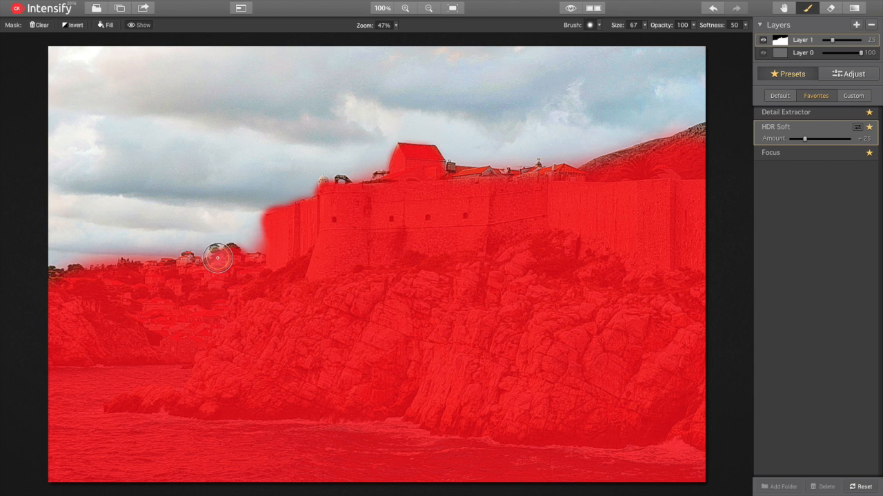
click(212, 259)
drag(213, 258, 41, 283)
mouse_move(523, 179)
mouse_down()
mouse_move(596, 179)
mouse_move(705, 131)
mouse_up()
mouse_move(530, 162)
mouse_down()
mouse_move(516, 177)
mouse_move(443, 179)
mouse_up()
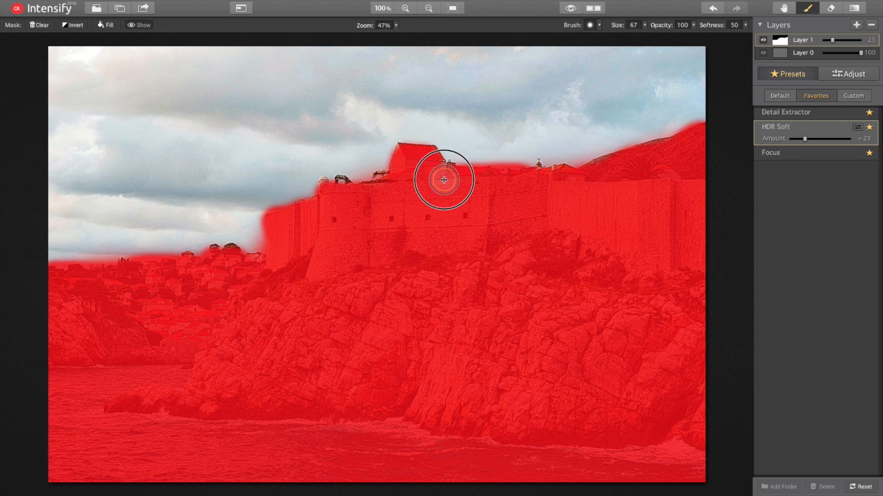
Step: Erase mask overspill above the left treeline, then repaint the trees with the Brush
click(832, 8)
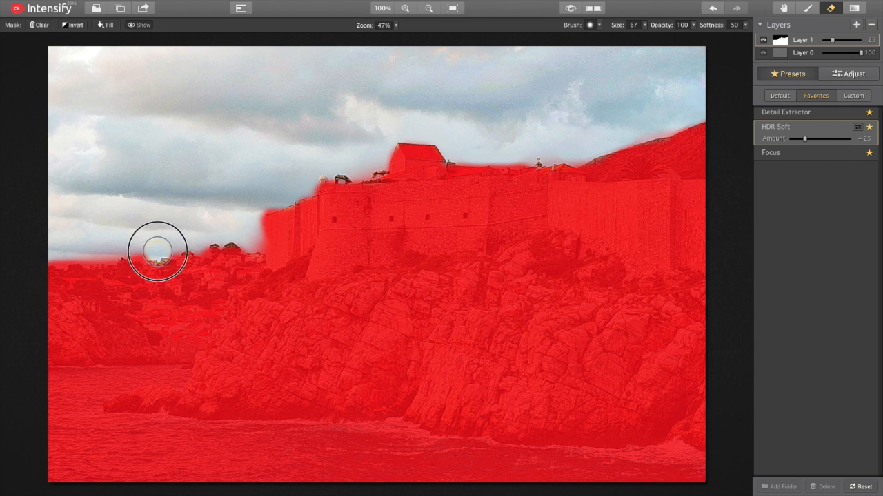
drag(156, 252, 63, 249)
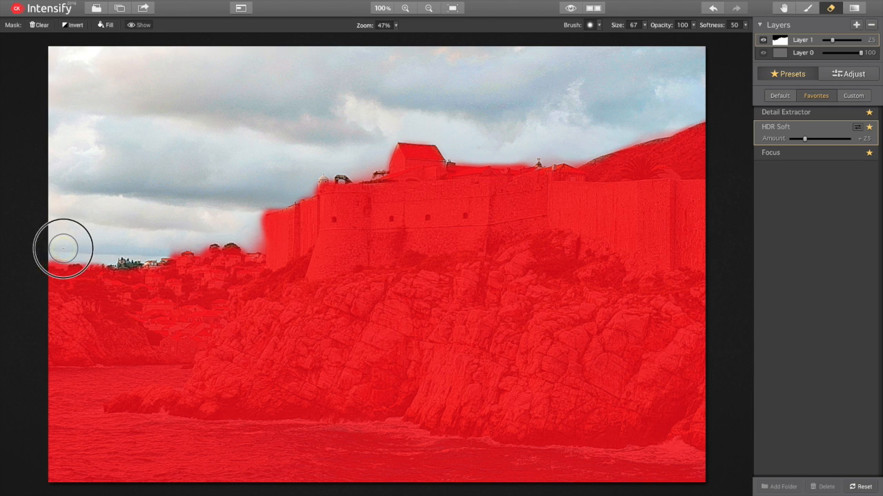
drag(123, 276, 132, 272)
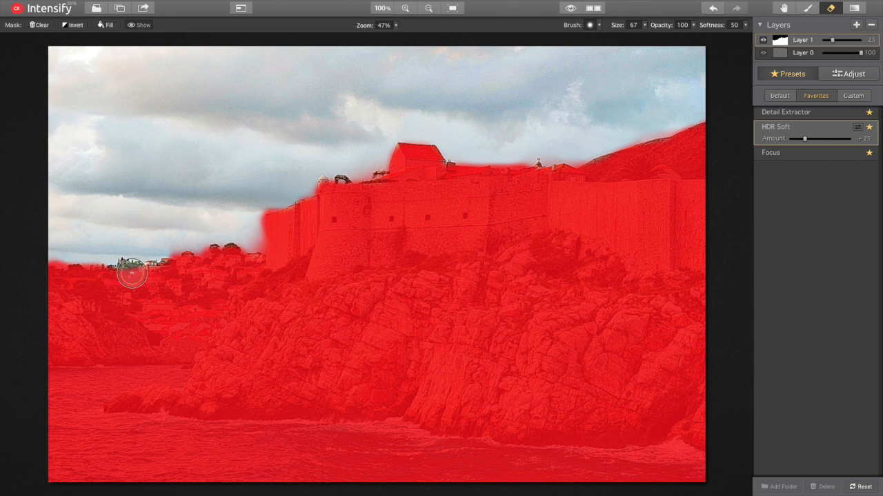
click(806, 9)
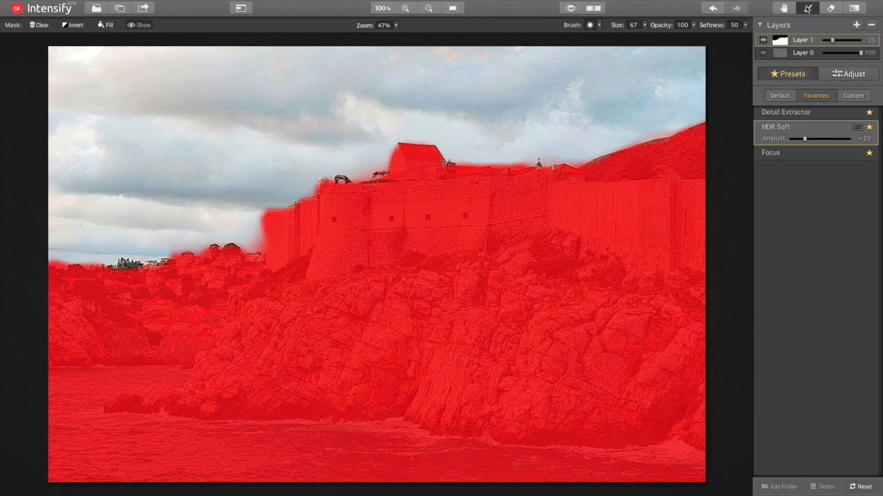
mouse_move(134, 278)
mouse_down()
mouse_move(122, 276)
mouse_move(153, 270)
mouse_up()
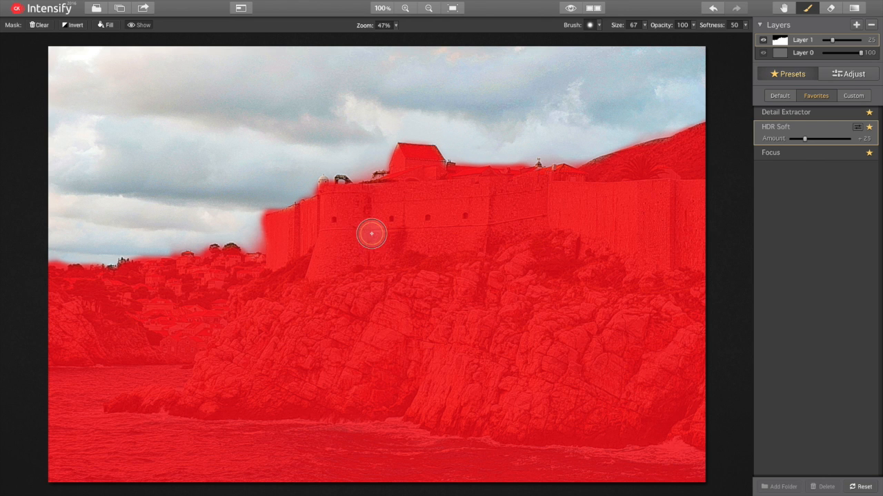
Step: Hide the mask overlay and raise HDR Soft's Amount to 40, checking the mask once
click(142, 25)
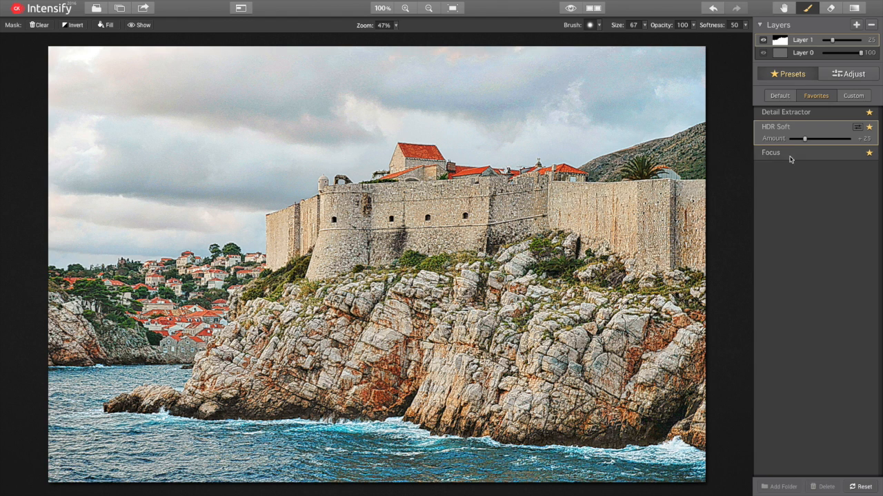
mouse_move(804, 138)
mouse_down()
mouse_move(866, 143)
mouse_move(781, 142)
mouse_move(809, 138)
mouse_up()
click(140, 25)
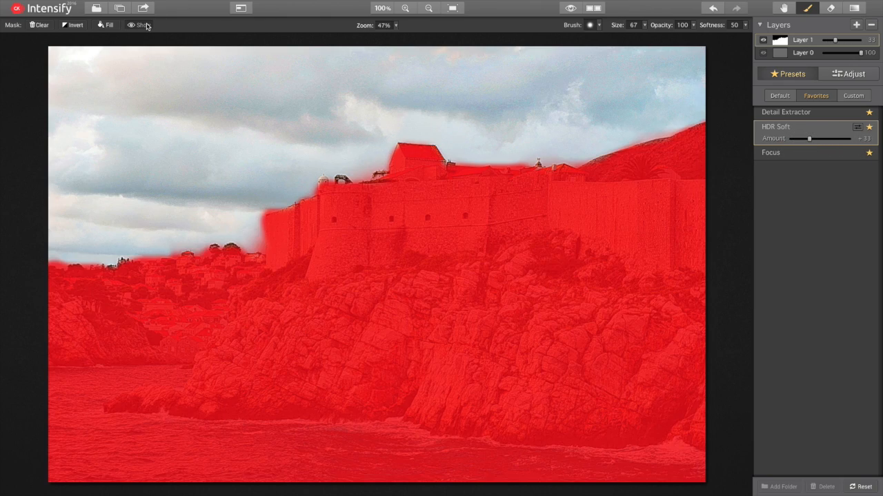
click(146, 25)
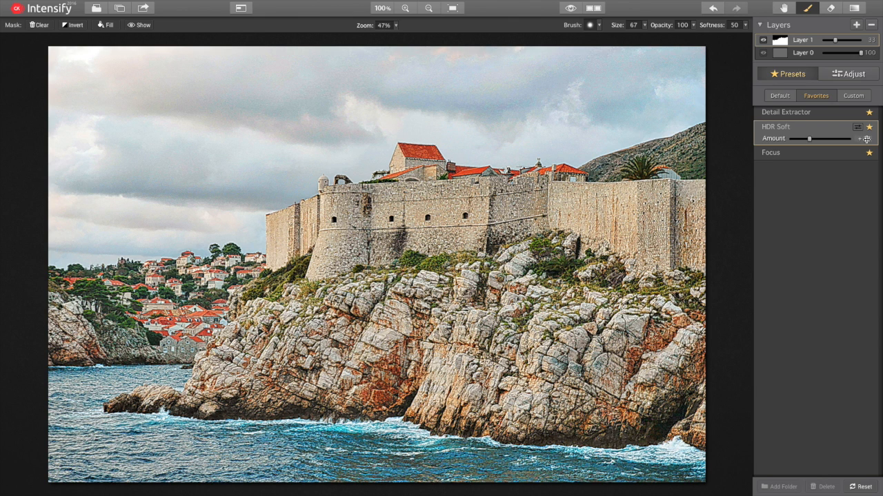
mouse_move(809, 138)
mouse_down()
mouse_move(776, 139)
mouse_move(815, 140)
mouse_up()
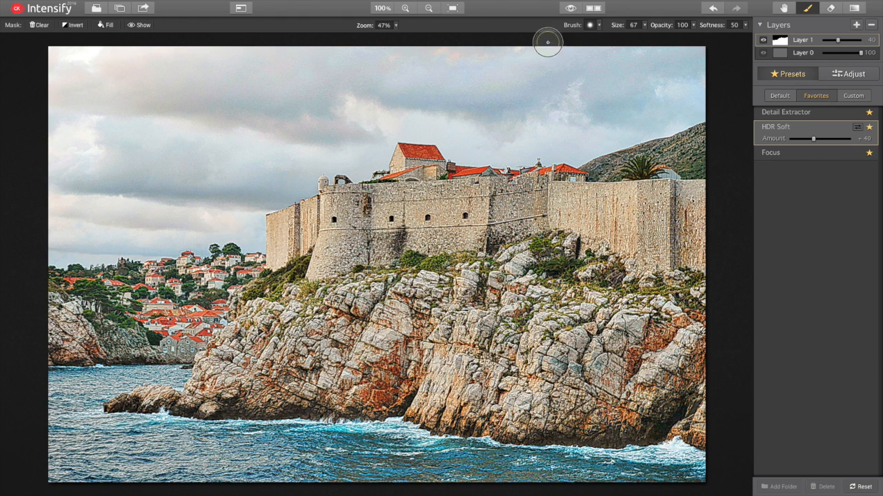
click(571, 9)
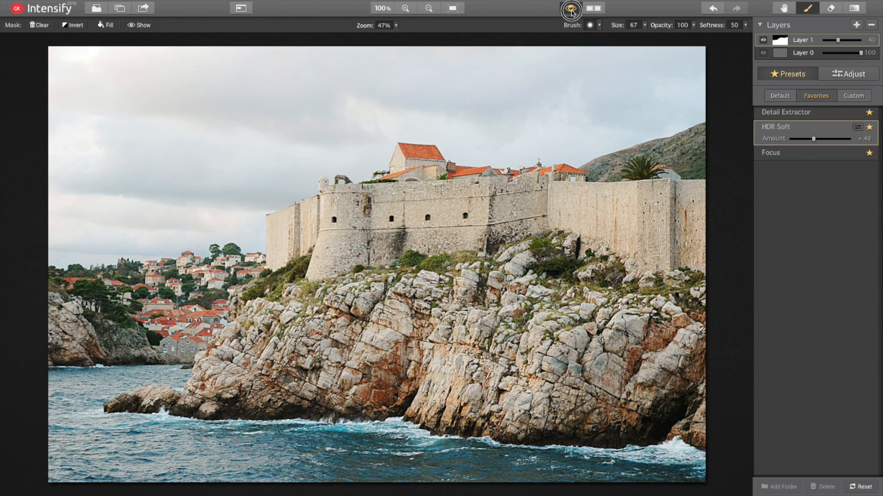
click(571, 9)
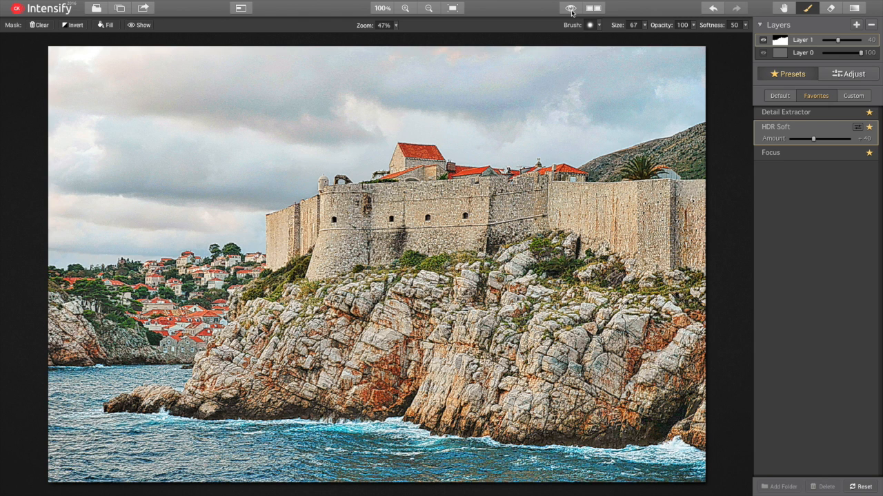
click(571, 9)
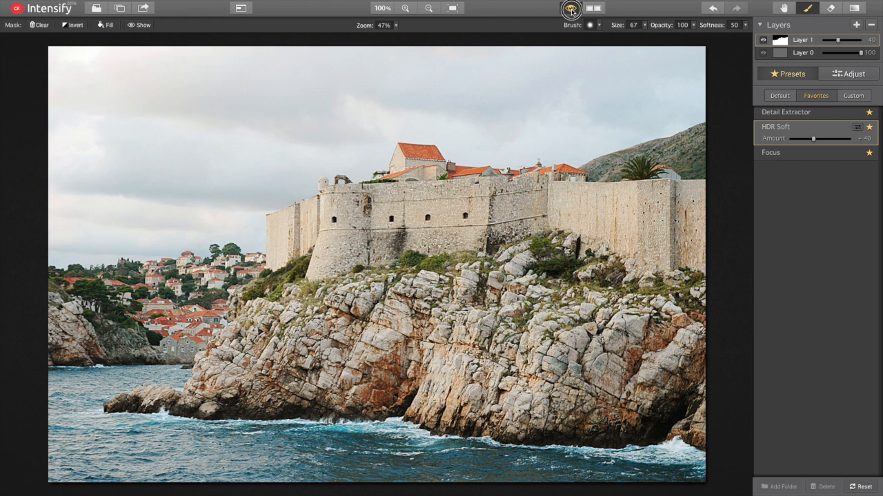
click(571, 9)
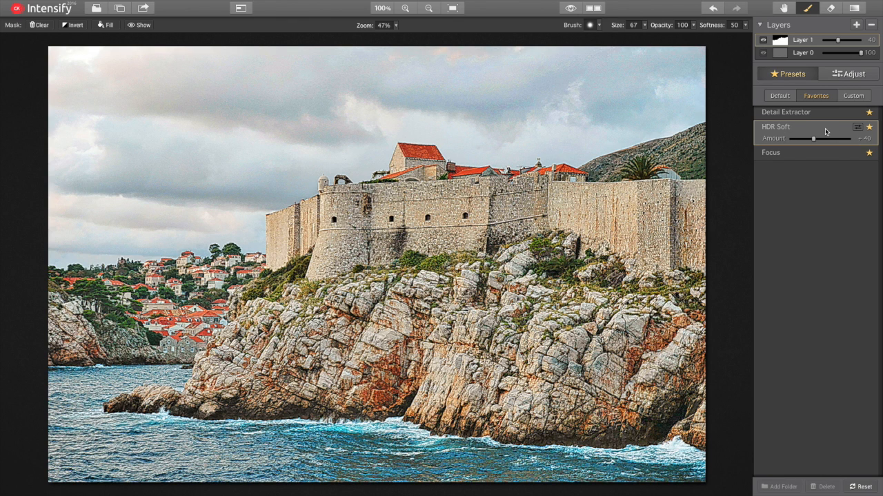
Step: Add Layer 2 and apply the Focus preset at Amount 100
click(856, 26)
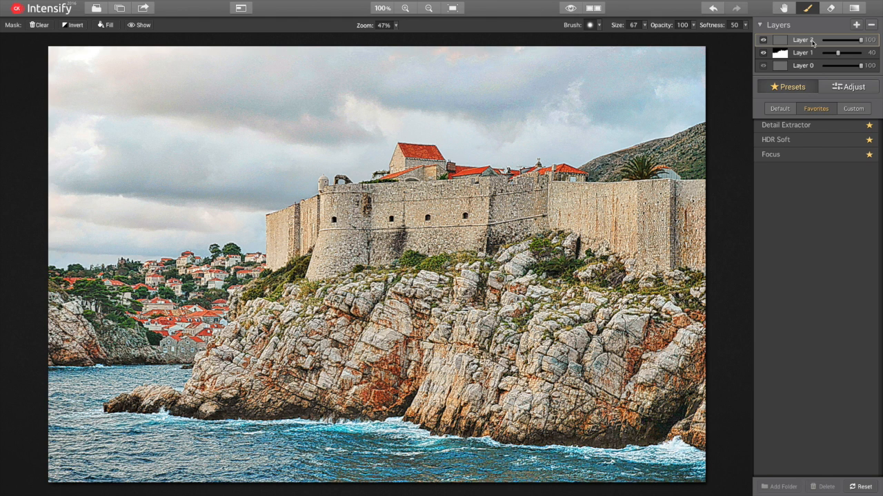
click(791, 161)
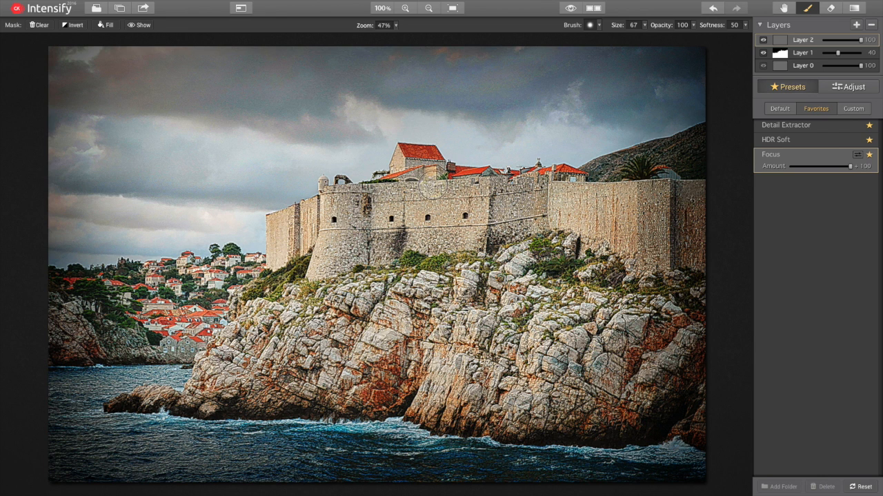
mouse_move(851, 167)
mouse_down()
mouse_move(788, 167)
mouse_move(853, 167)
mouse_up()
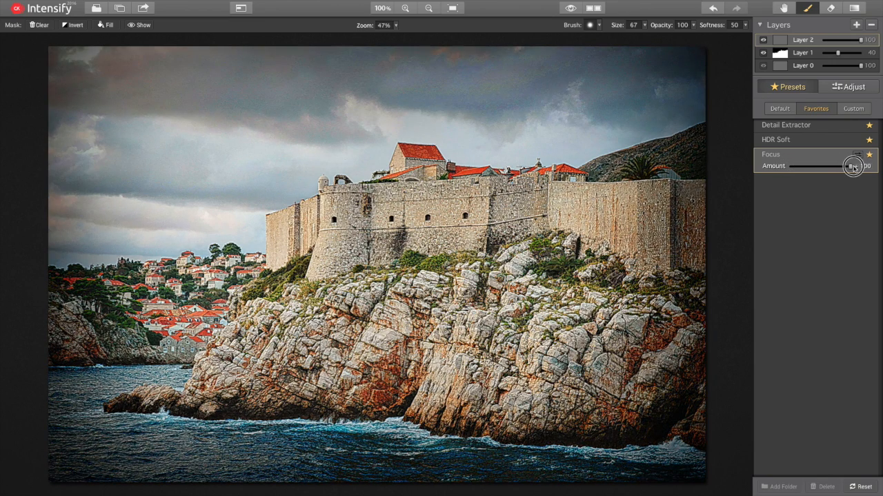
click(859, 155)
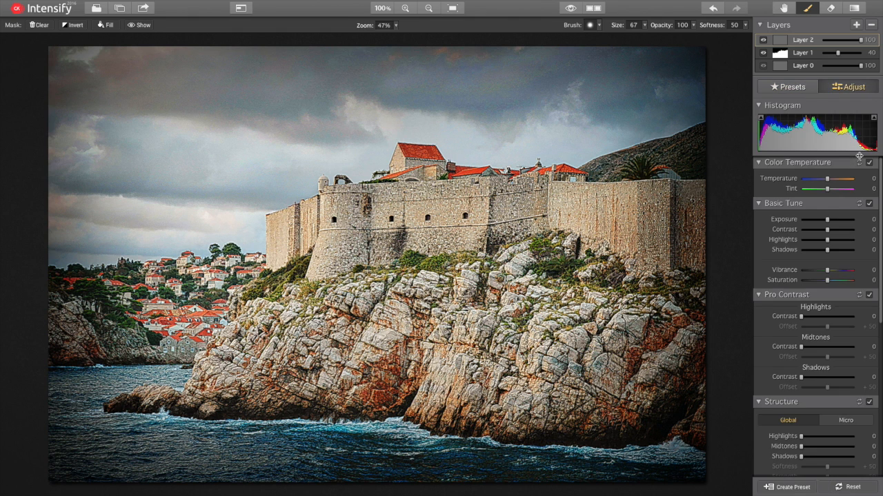
scroll(838, 195, down, 5)
scroll(837, 196, down, 3)
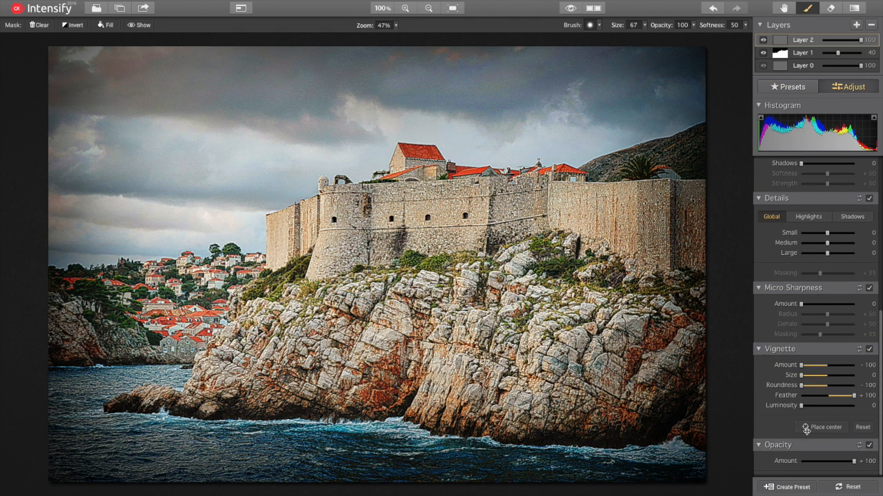
click(807, 427)
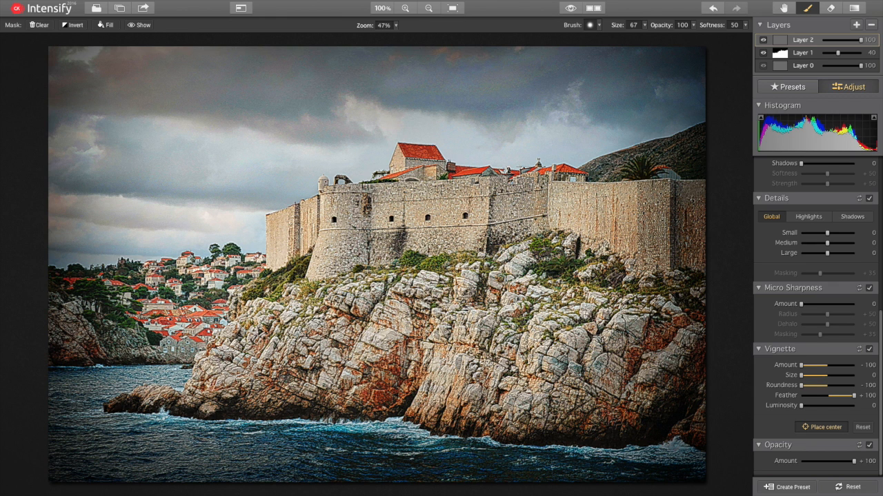
click(583, 311)
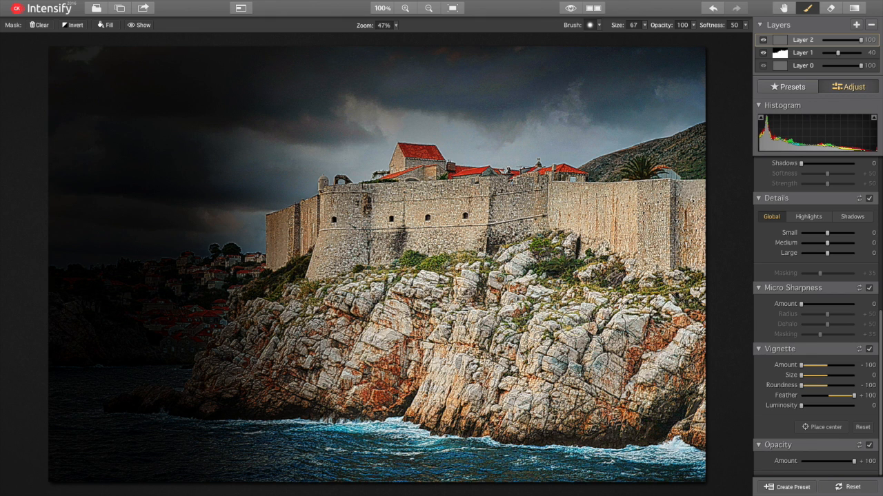
click(808, 427)
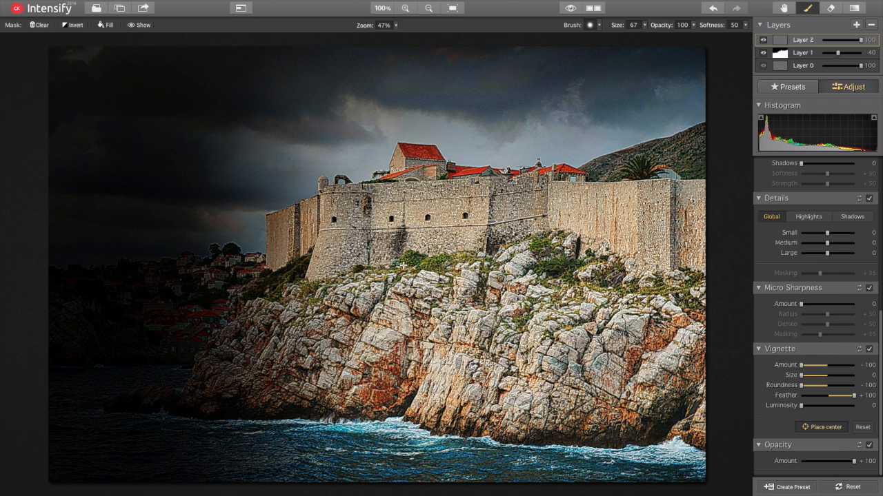
click(378, 265)
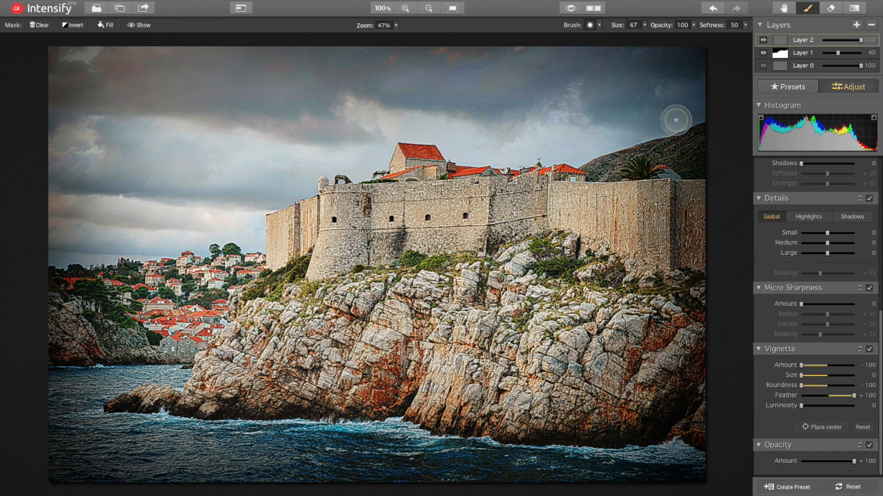
Step: Hide Layer 2, toggle Layer 1 off and on to compare, and view its presets
click(763, 41)
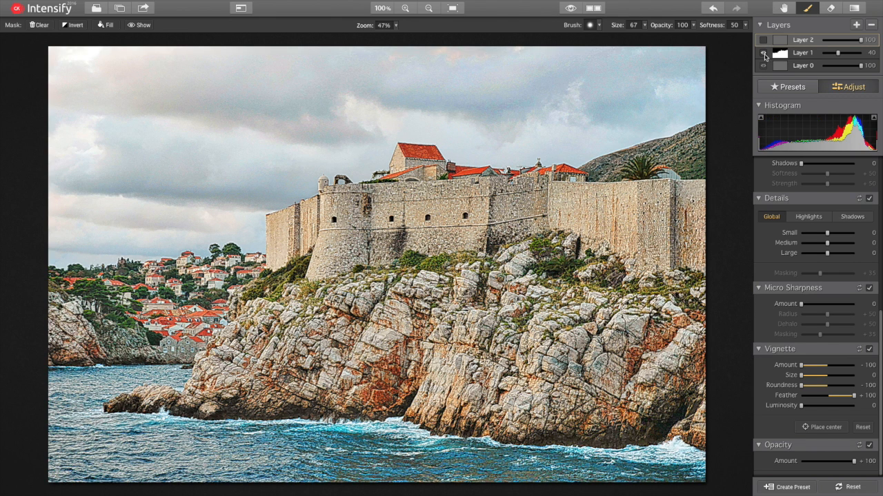
click(764, 58)
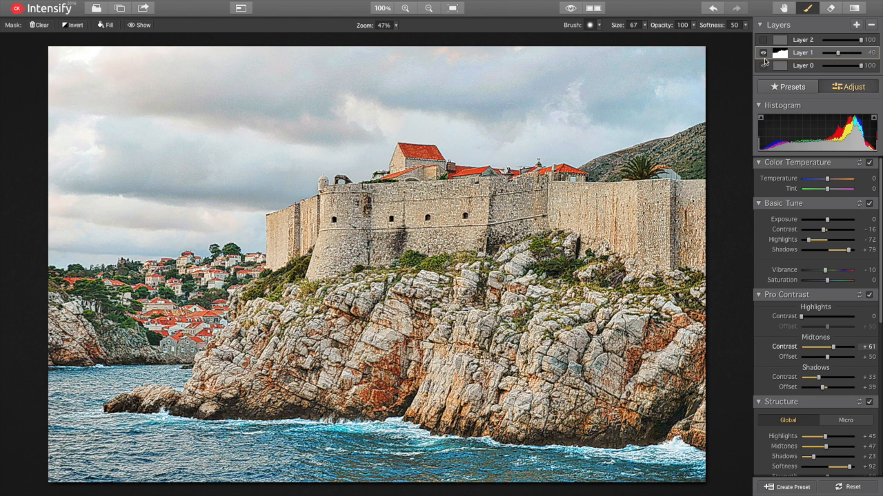
click(763, 55)
click(764, 55)
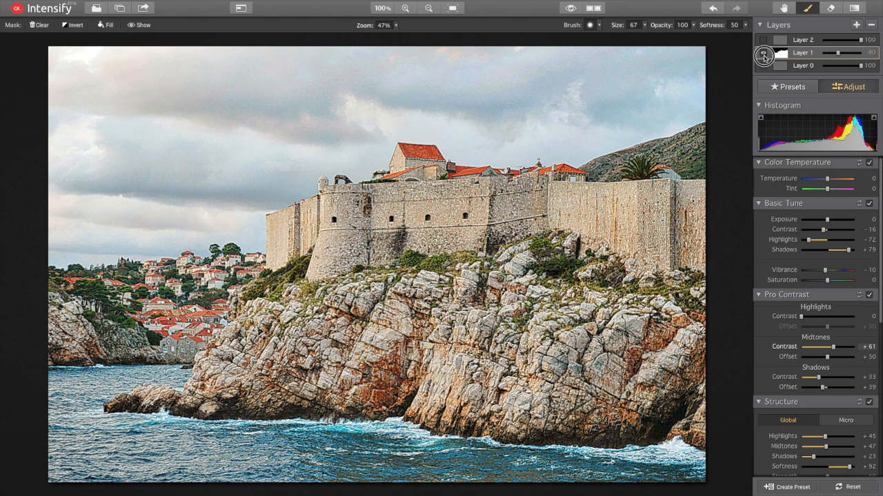
click(764, 55)
click(763, 56)
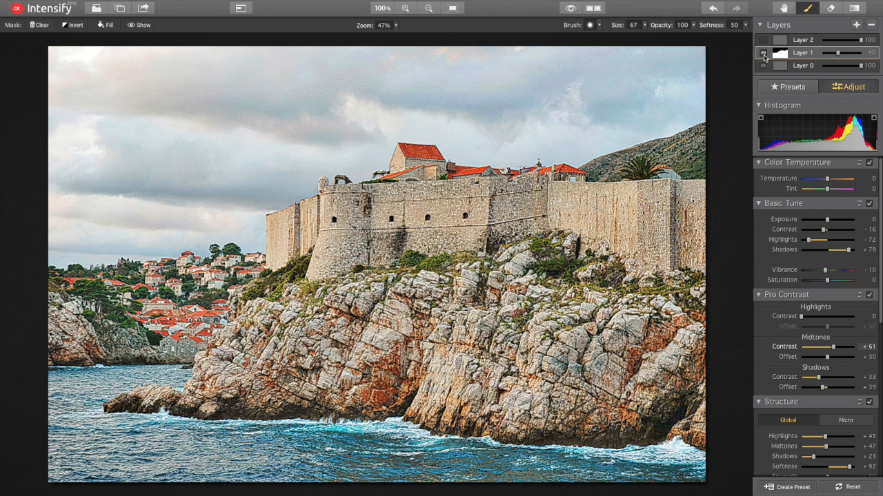
click(792, 86)
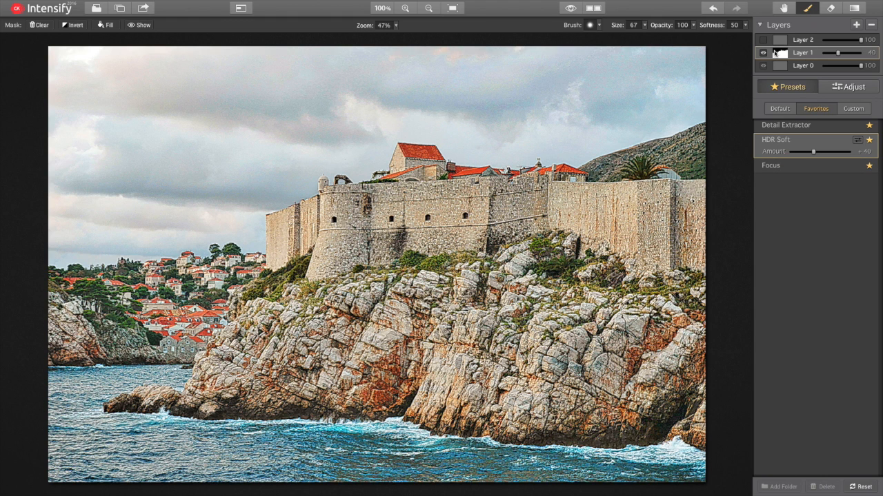
Step: Briefly show Layer 2 again, then compare with and without the HDR Soft layer, leaving Layer 2 hidden
click(763, 41)
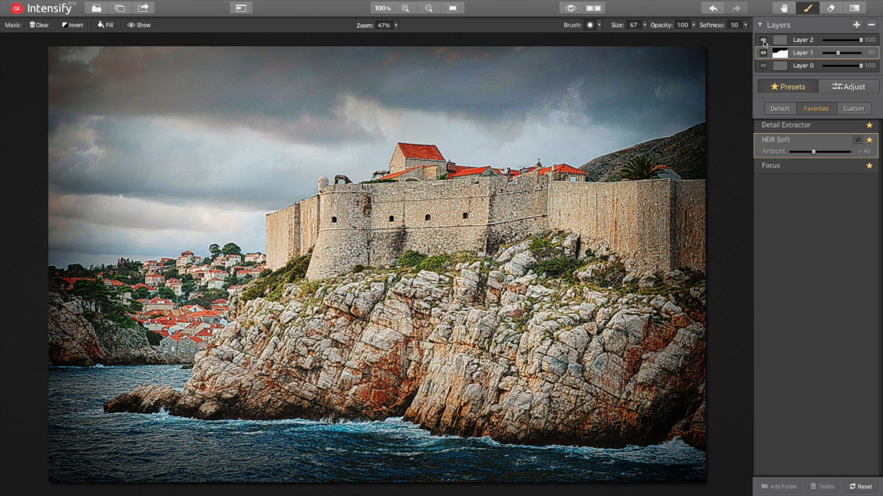
click(763, 40)
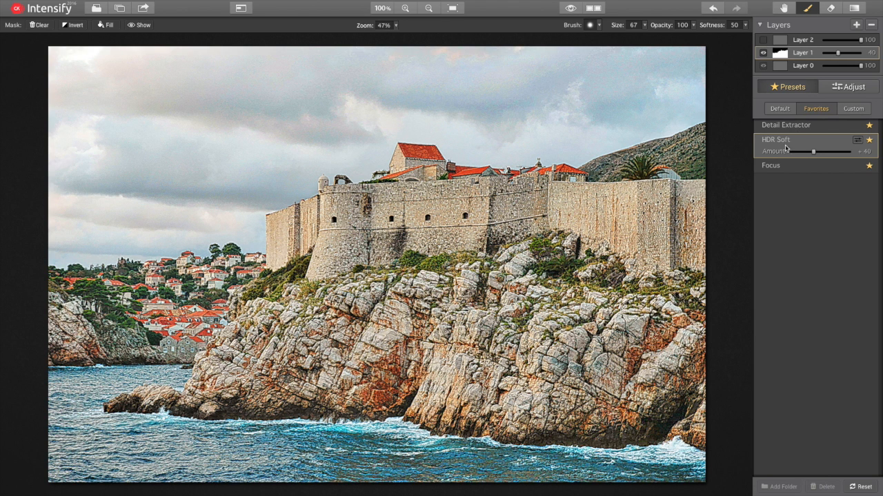
click(764, 54)
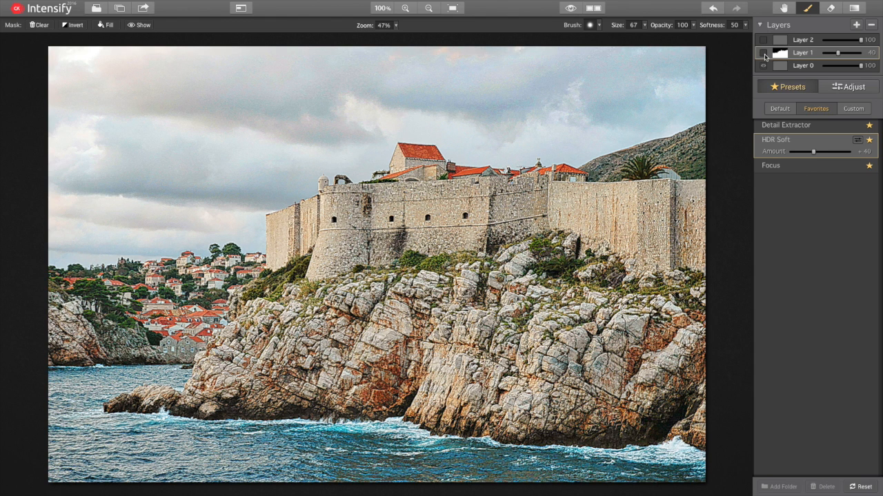
click(763, 53)
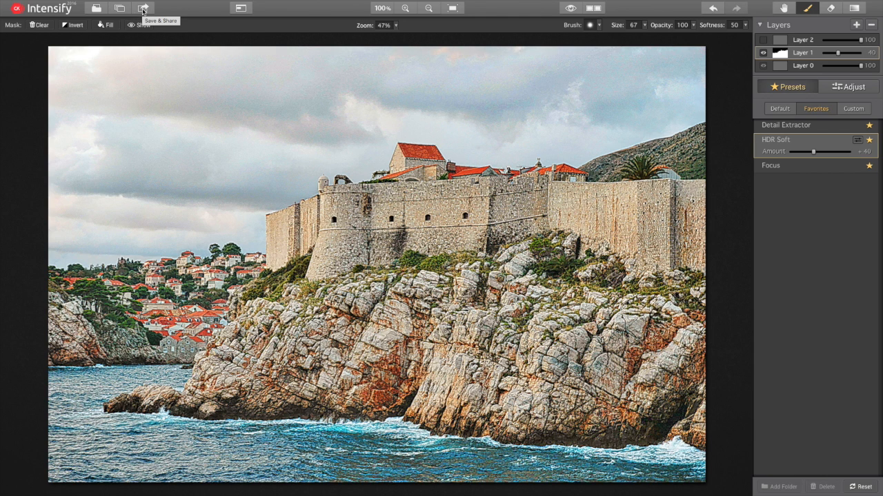
click(143, 9)
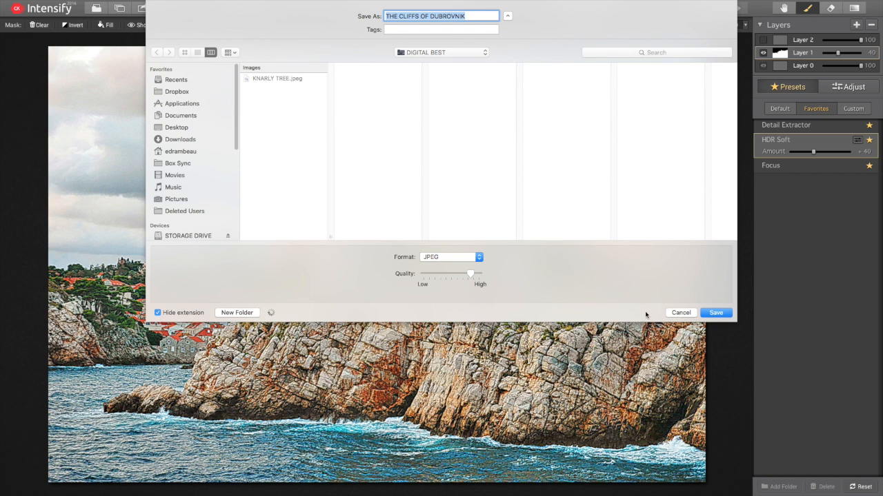
drag(470, 275, 488, 273)
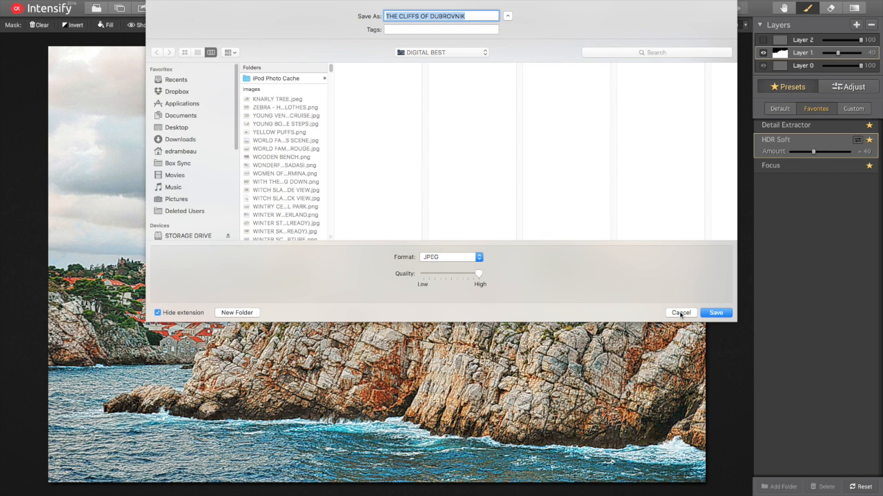
click(681, 312)
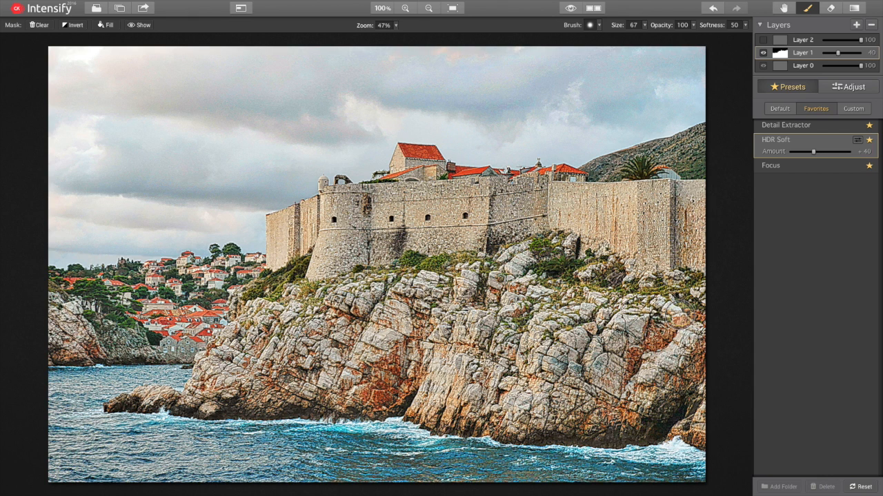